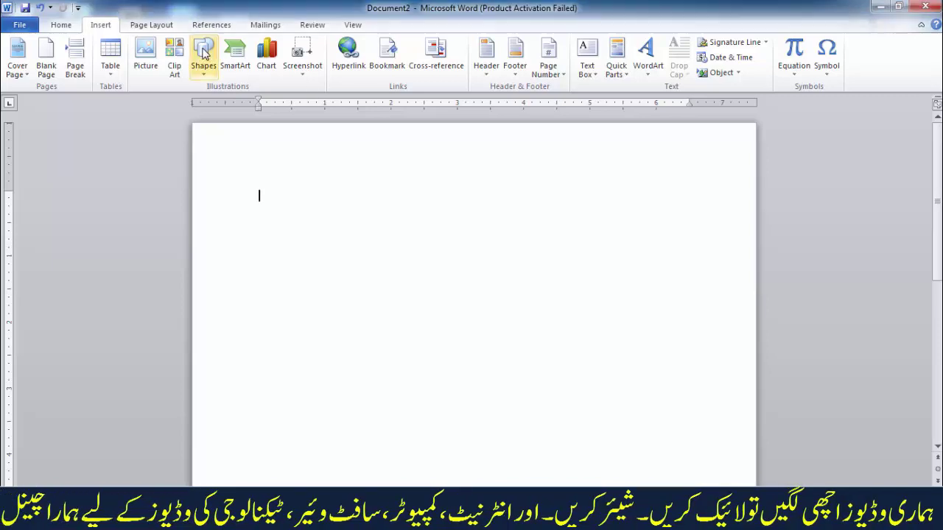
pyautogui.click(207, 74)
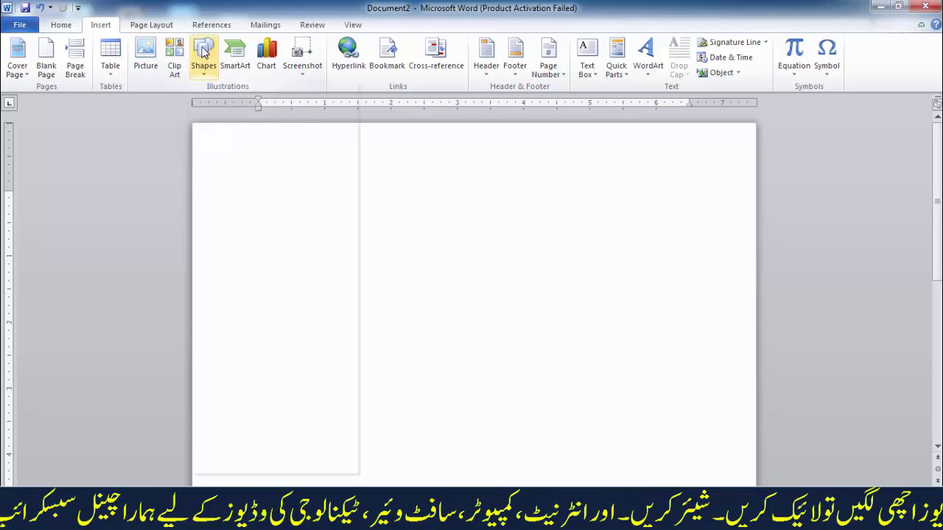
pyautogui.click(435, 217)
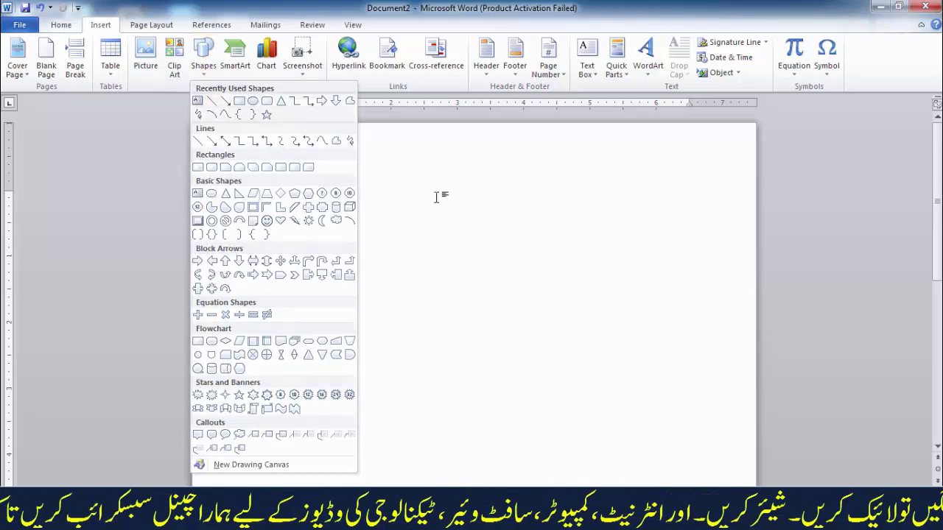
# Step: Insert a Basic Cycle SmartArt graphic from the Cycle category into the blank document
pyautogui.click(234, 58)
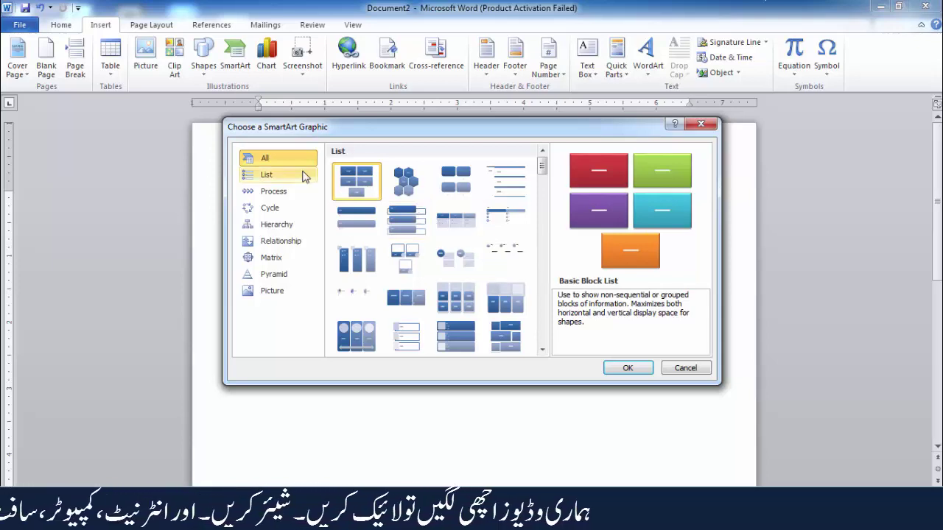
pyautogui.click(281, 212)
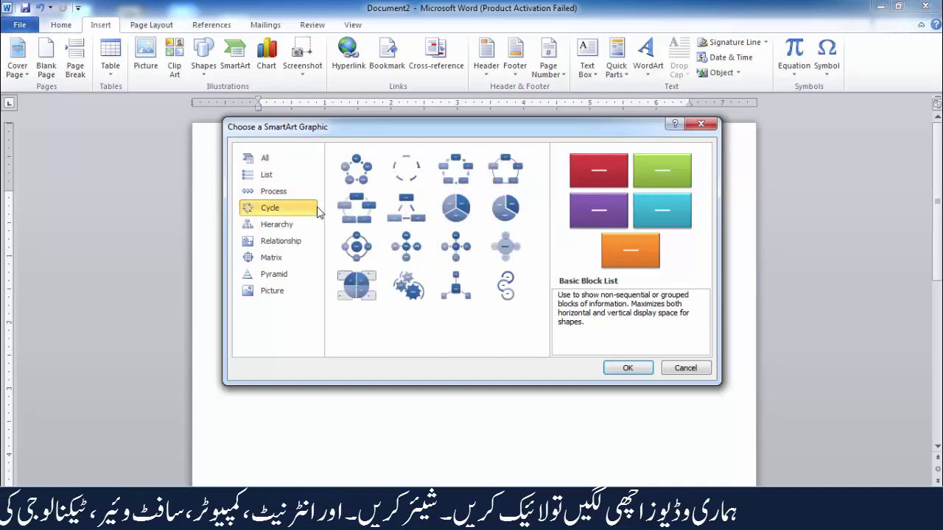
pyautogui.click(361, 171)
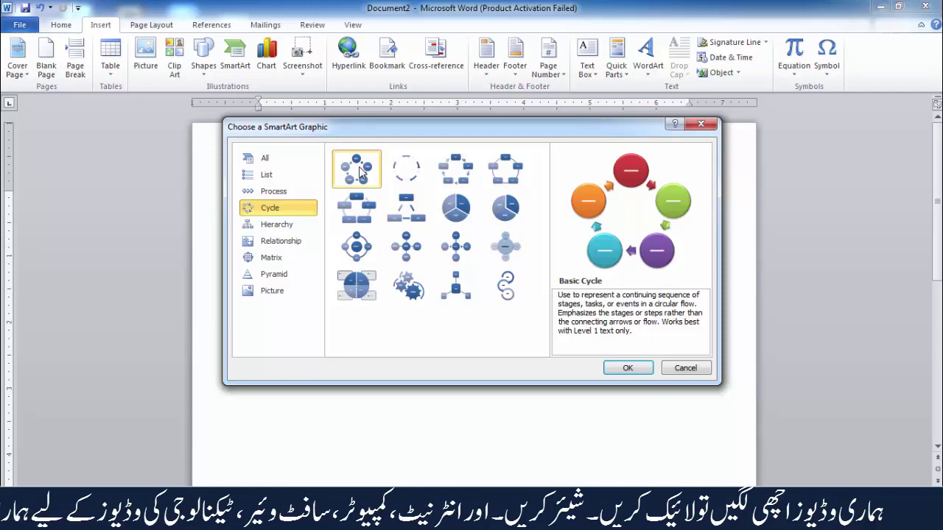
pyautogui.click(626, 369)
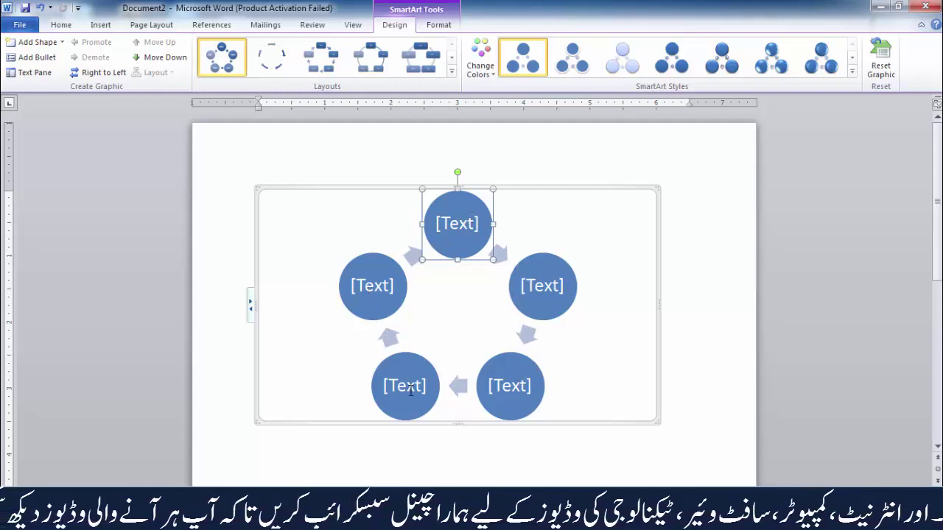
# Step: Switch the input language to Urdu and enter "فجر" in the top circle of the cycle
pyautogui.click(457, 237)
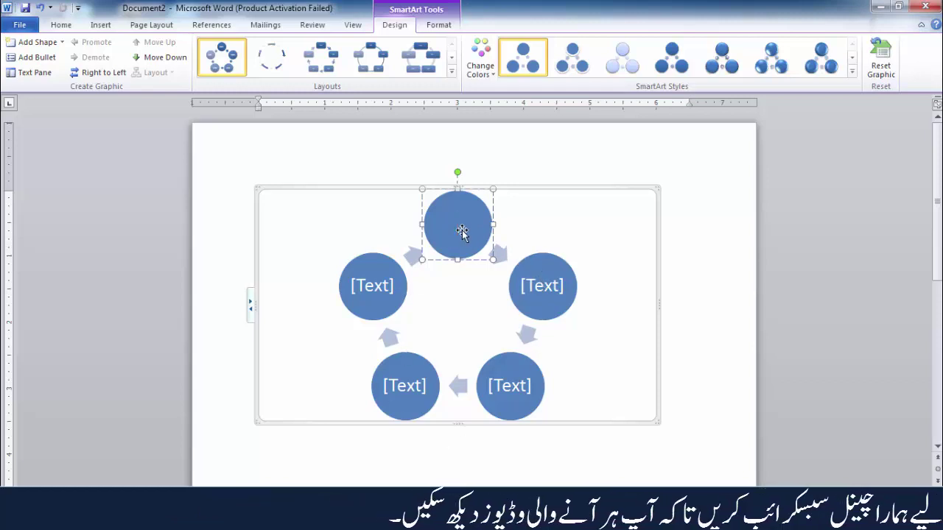
pyautogui.click(789, 518)
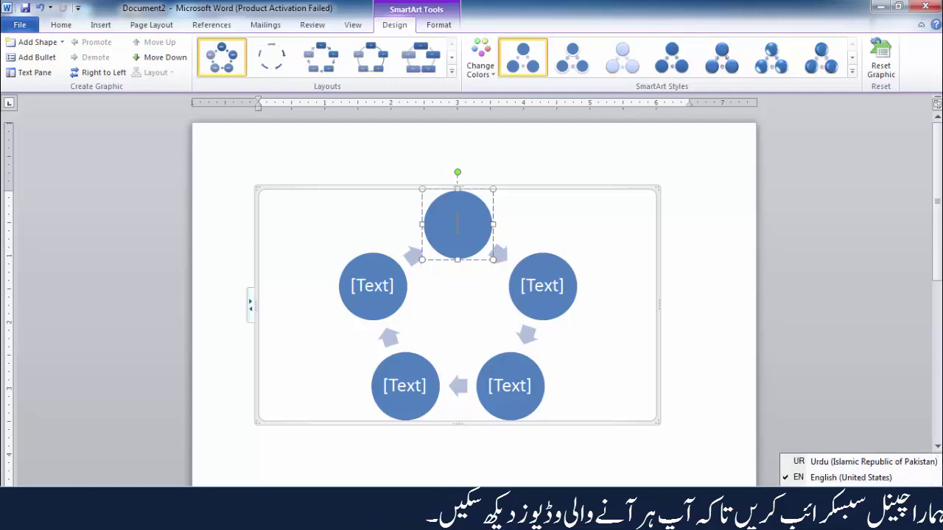
pyautogui.click(792, 468)
pyautogui.press('Escape')
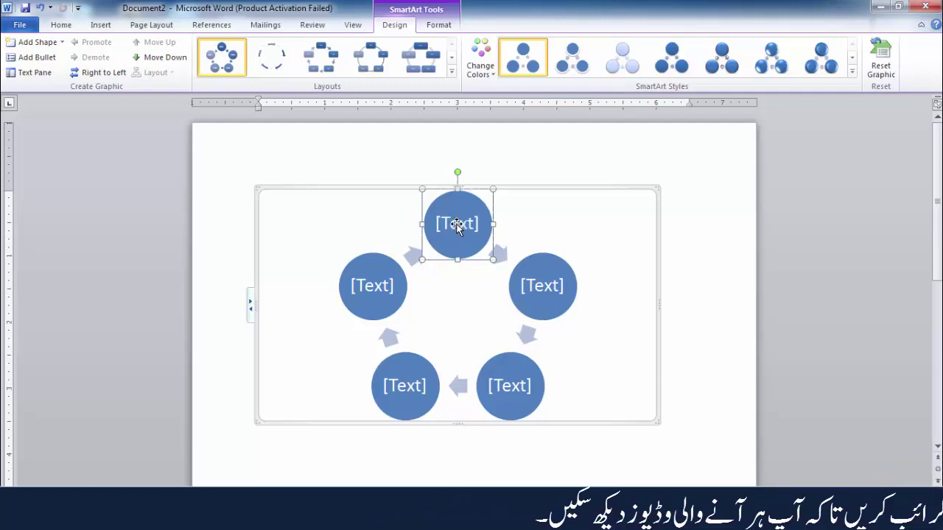
pyautogui.write('فجر')
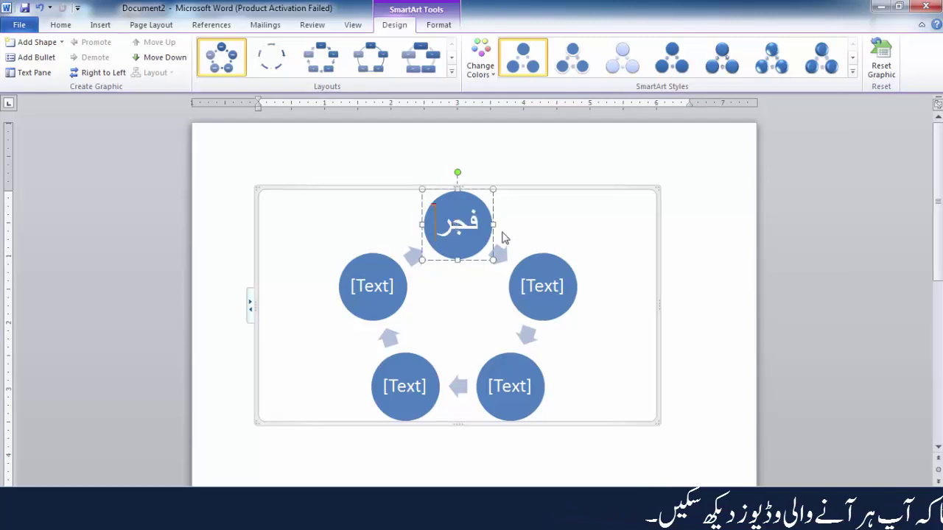
# Step: Fill the remaining four circles clockwise with "ظہر", "عصر", "مغرب" and "عشاء", and deselect the graphic
pyautogui.click(536, 292)
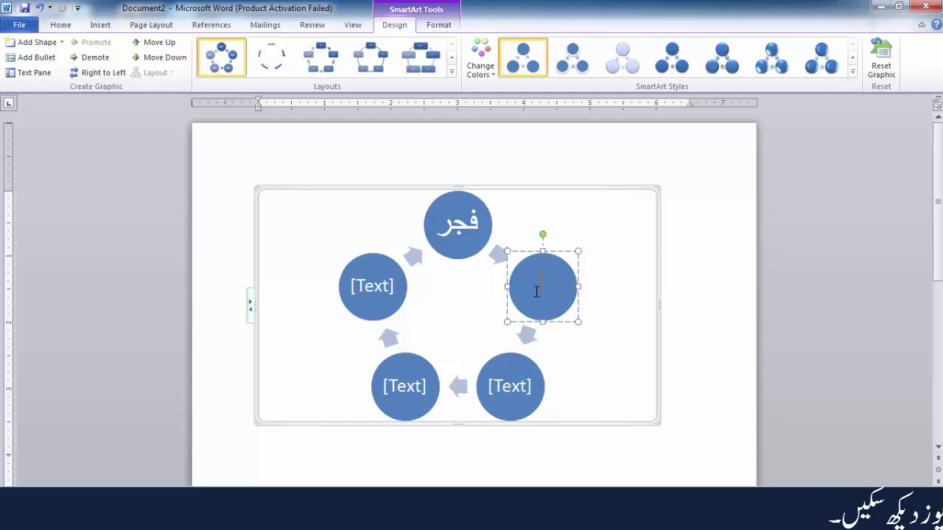
pyautogui.write('ظہر')
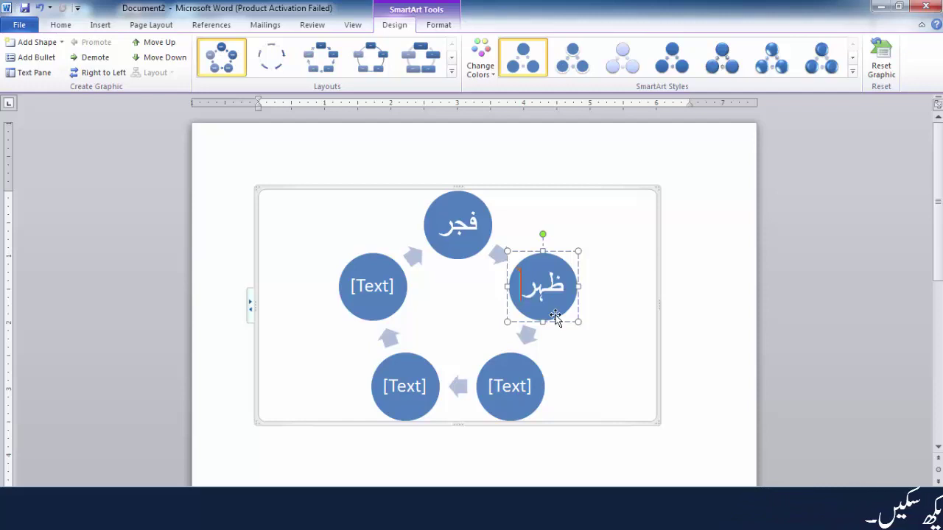
pyautogui.click(509, 391)
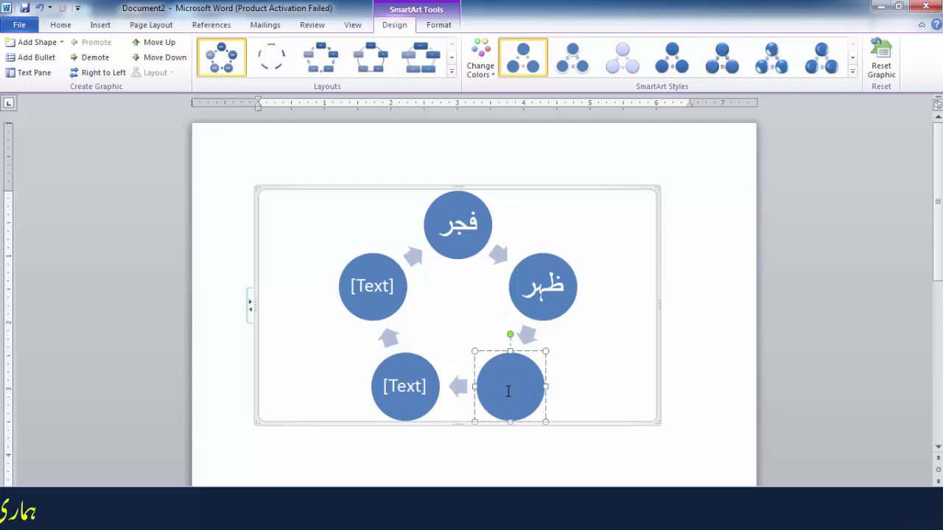
pyautogui.write('عصر')
pyautogui.click(410, 388)
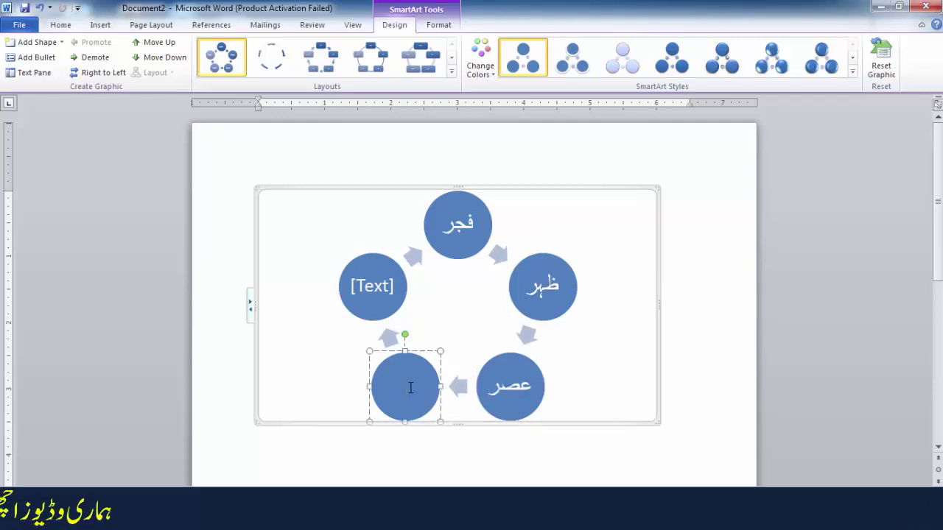
pyautogui.write('مغرب')
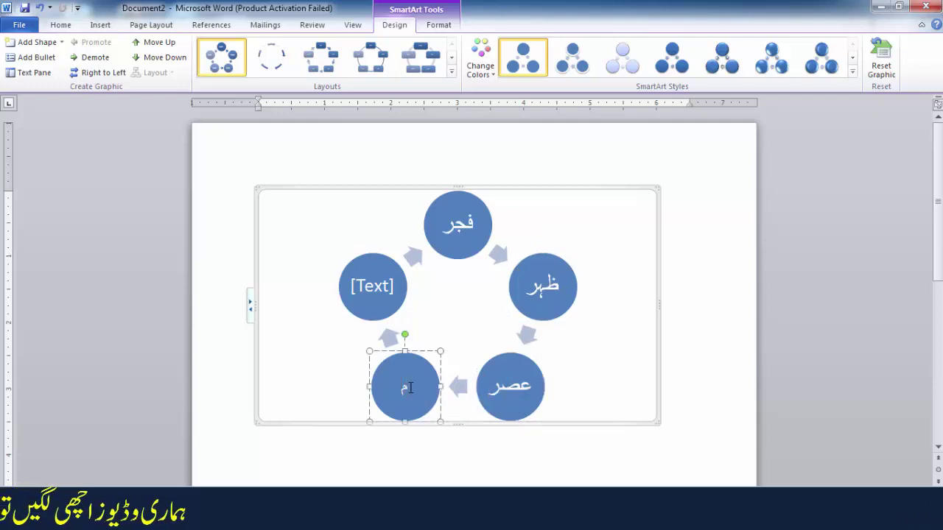
pyautogui.click(370, 287)
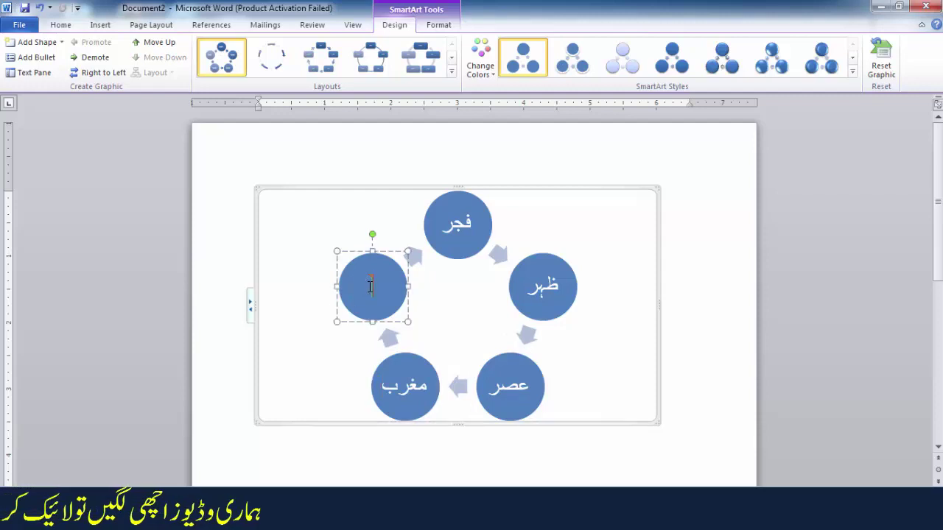
pyautogui.write('عشاء')
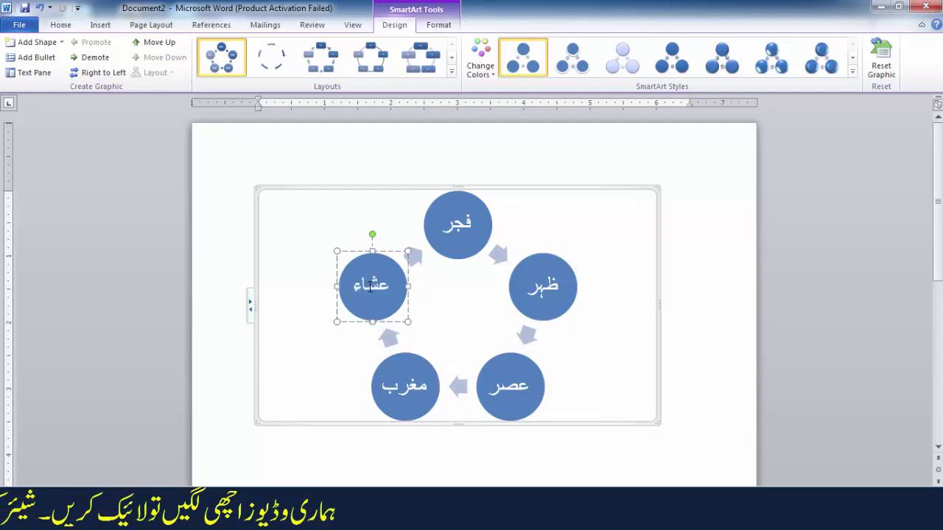
pyautogui.click(449, 306)
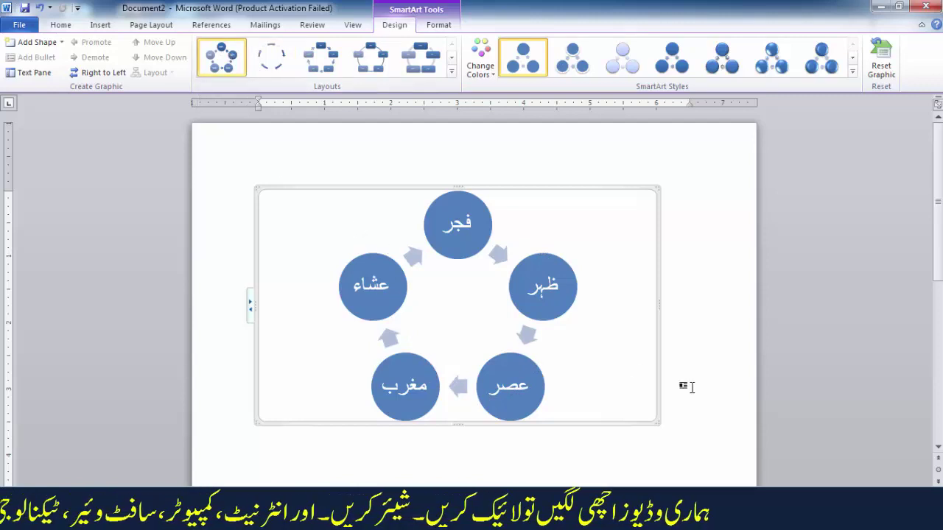
pyautogui.click(685, 358)
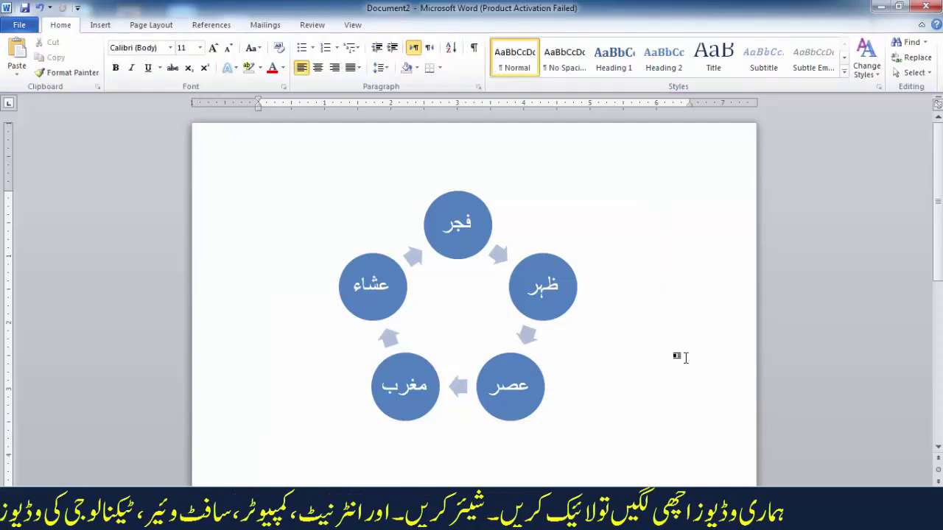
# Step: Examine the alternative layouts, SmartArt styles and colour variations available for the cycle diagram without applying any
pyautogui.click(553, 286)
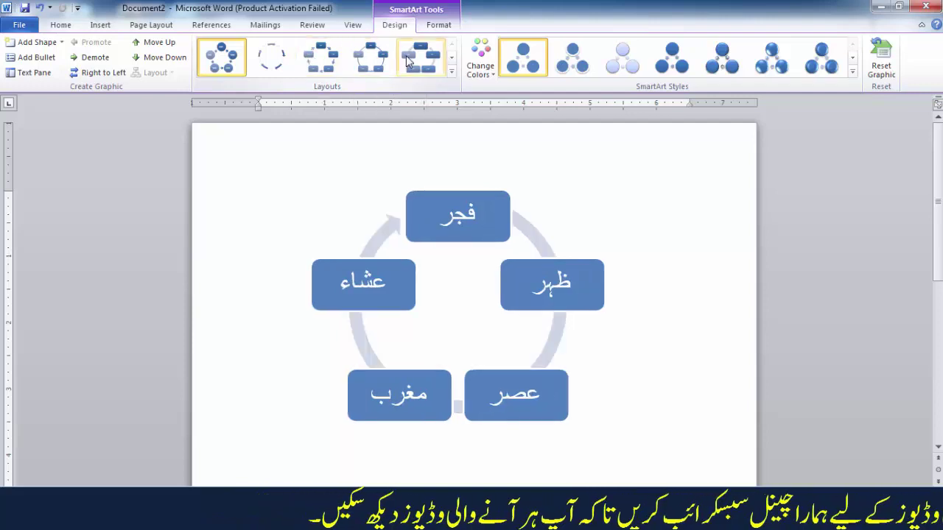
pyautogui.click(452, 72)
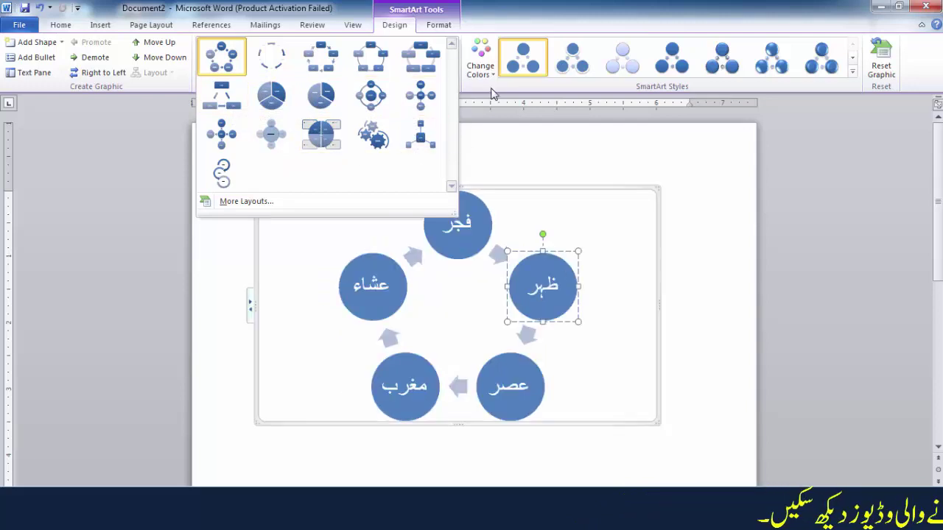
pyautogui.click(493, 93)
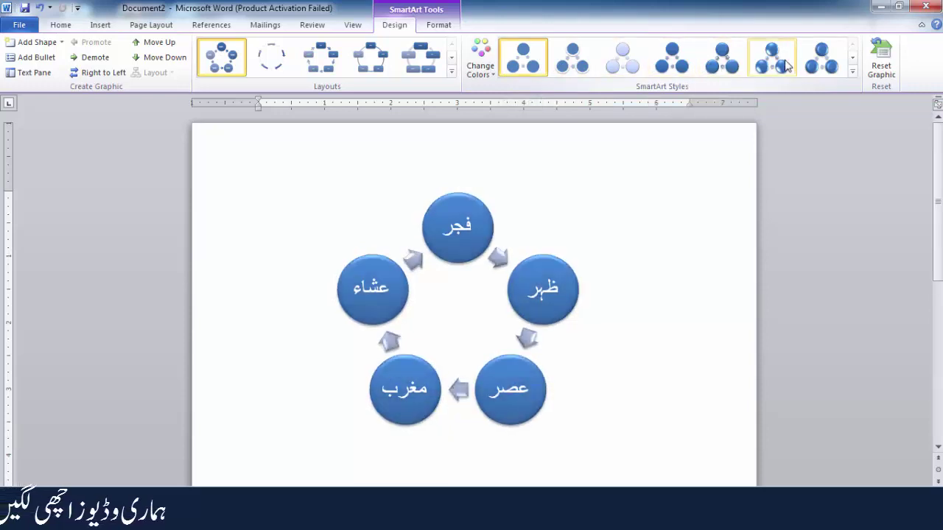
pyautogui.click(853, 72)
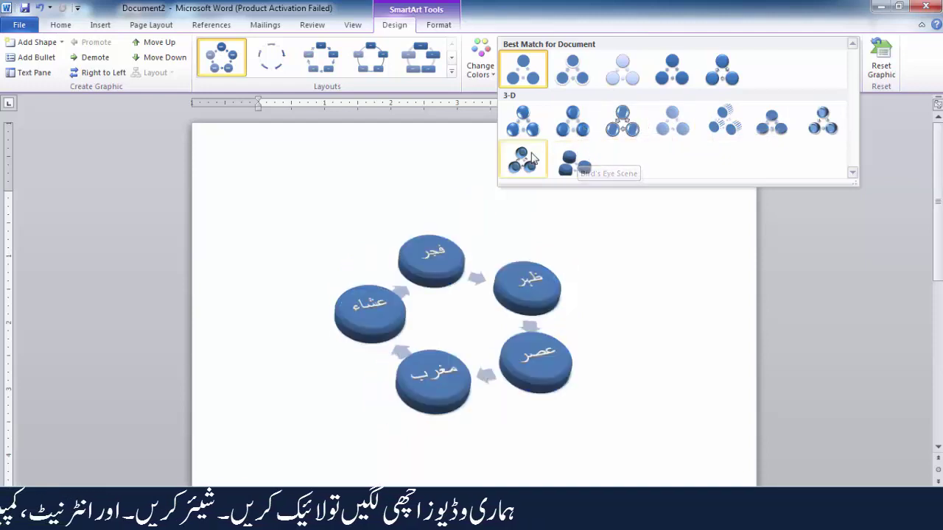
pyautogui.click(482, 64)
pyautogui.click(483, 65)
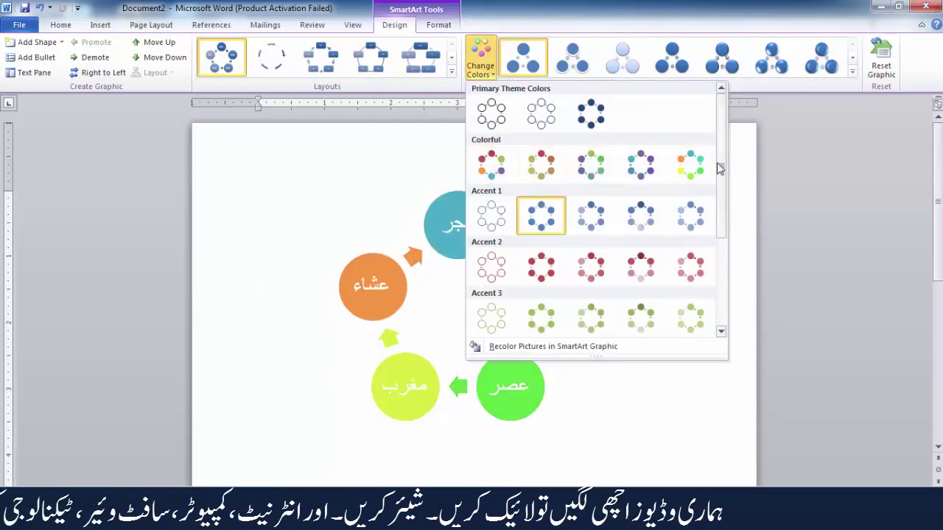
pyautogui.moveTo(715, 164); pyautogui.dragTo(721, 279)
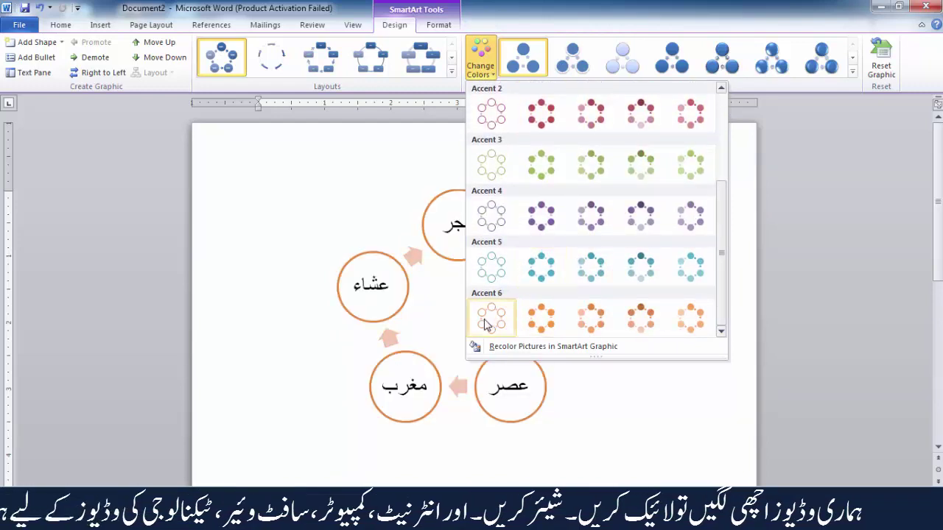
pyautogui.scroll(3, 733, 222)
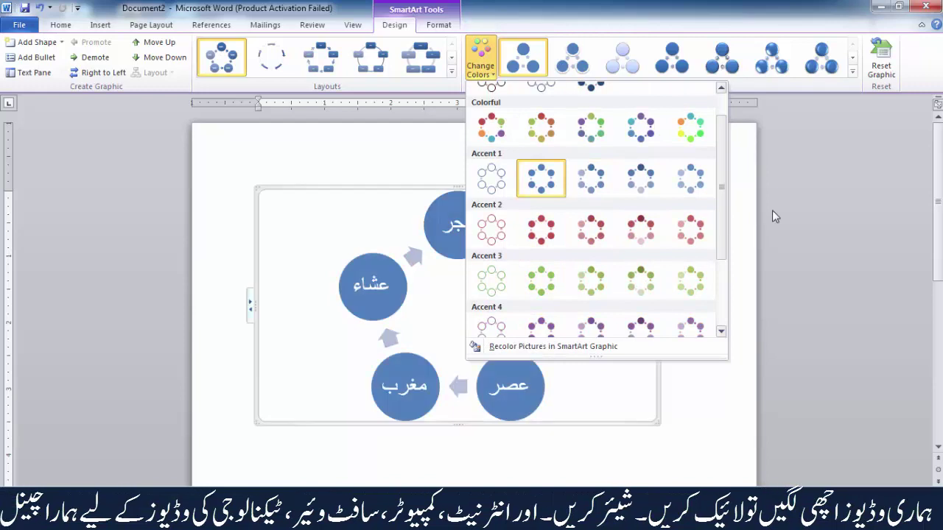
pyautogui.click(775, 208)
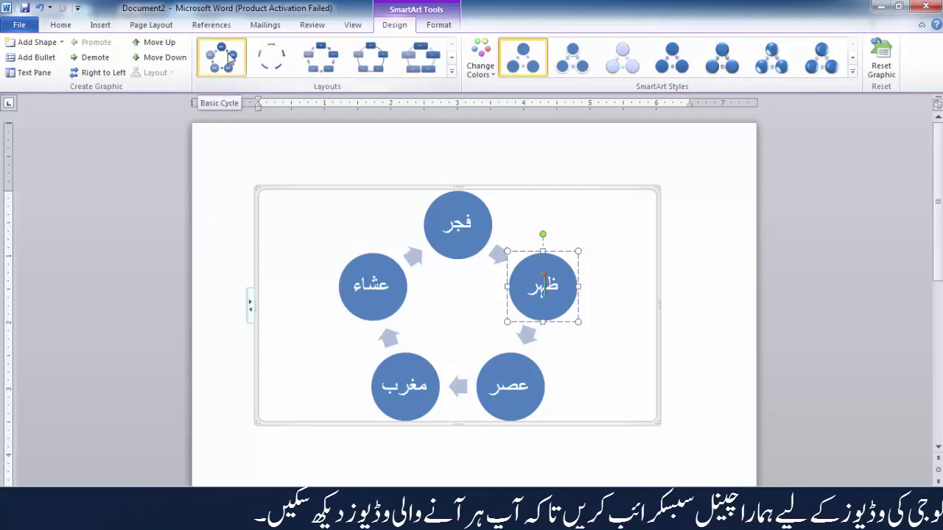
pyautogui.click(243, 212)
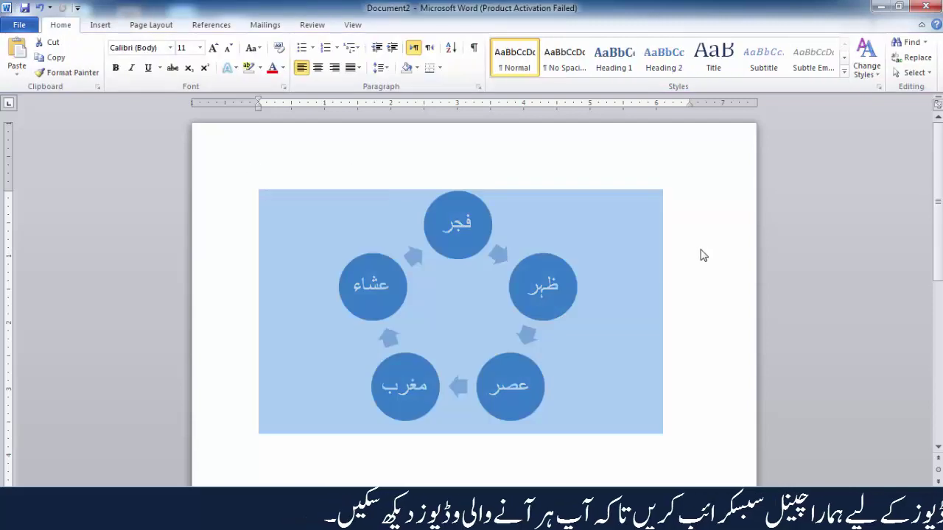
pyautogui.click(657, 291)
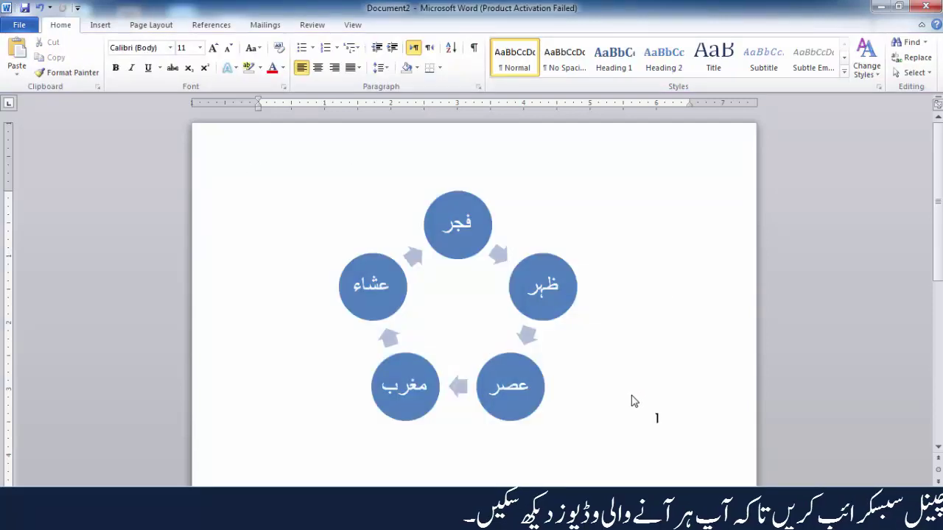
pyautogui.click(560, 295)
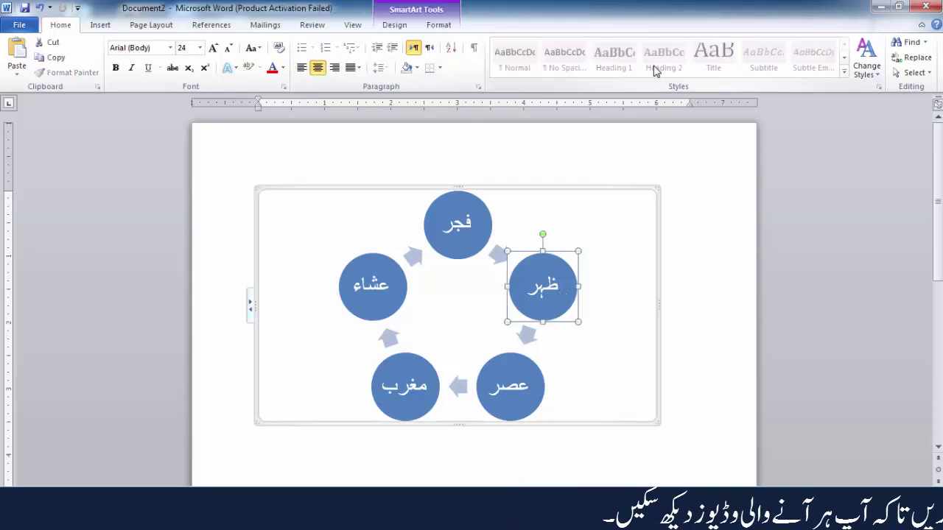
pyautogui.click(670, 333)
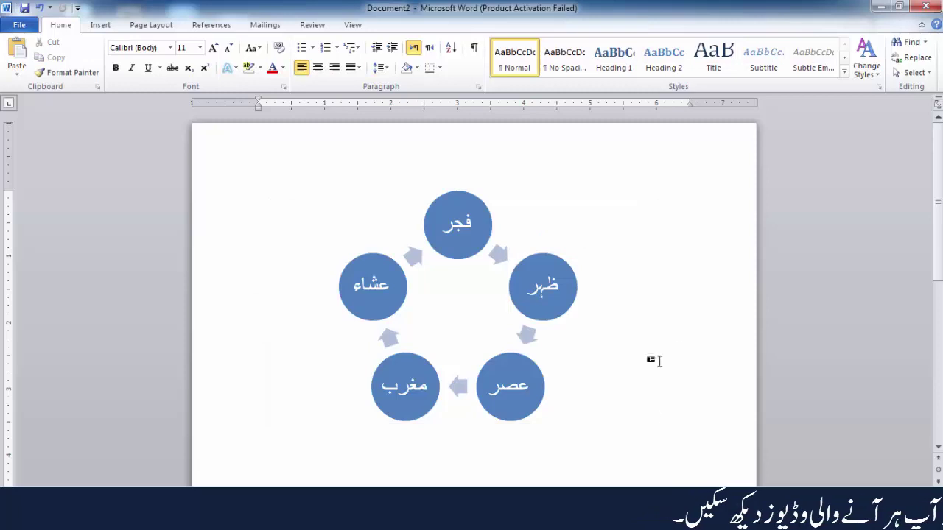